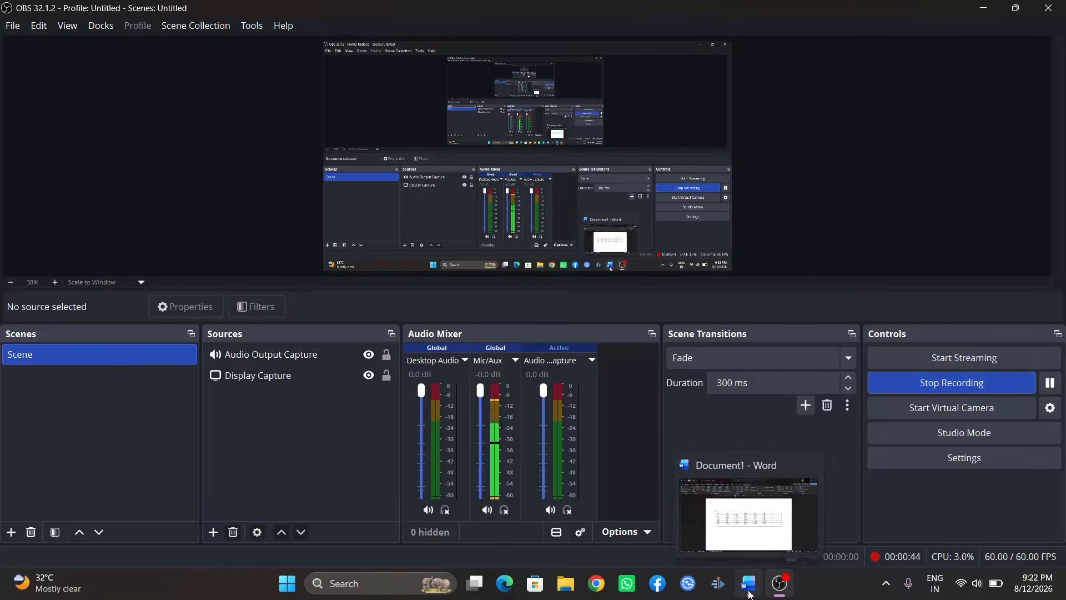
Switch to the Word document and show the table layout commands for the first column's empty bottom cell
left_click(749, 592)
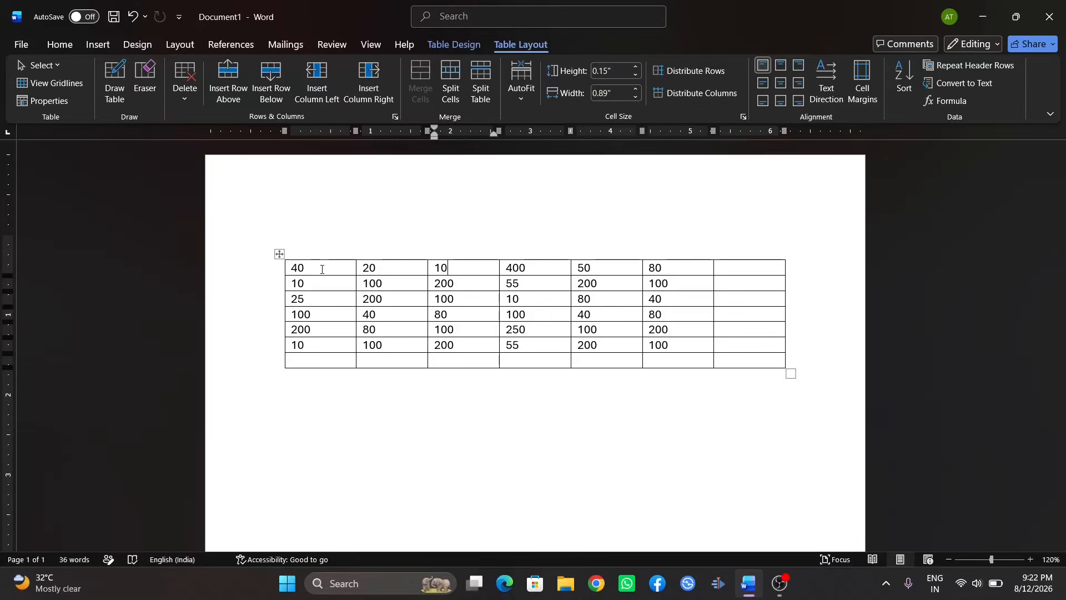
left_click(60, 45)
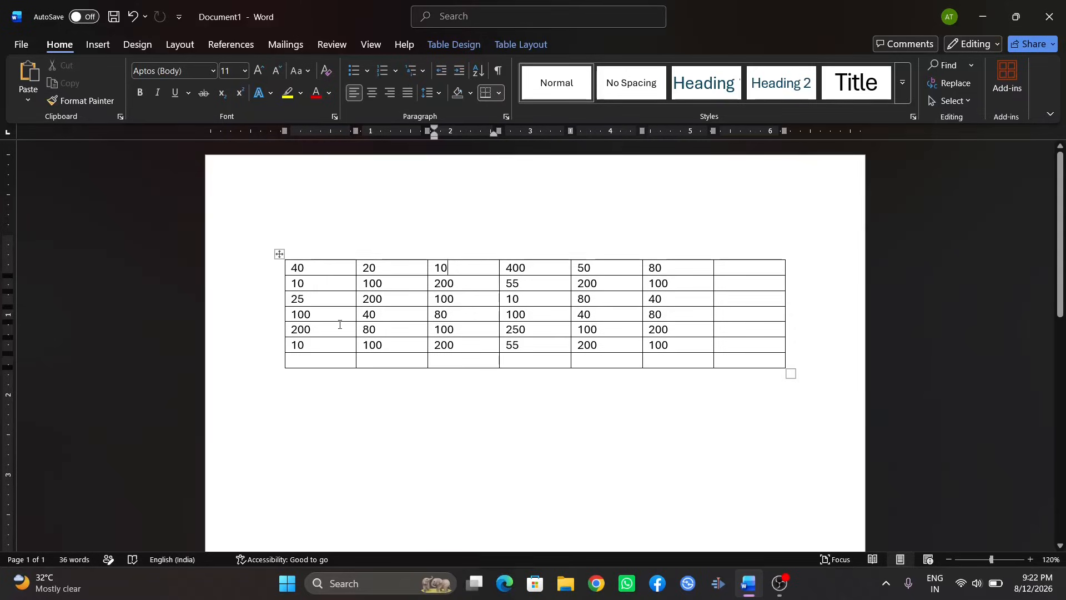
left_click(329, 361)
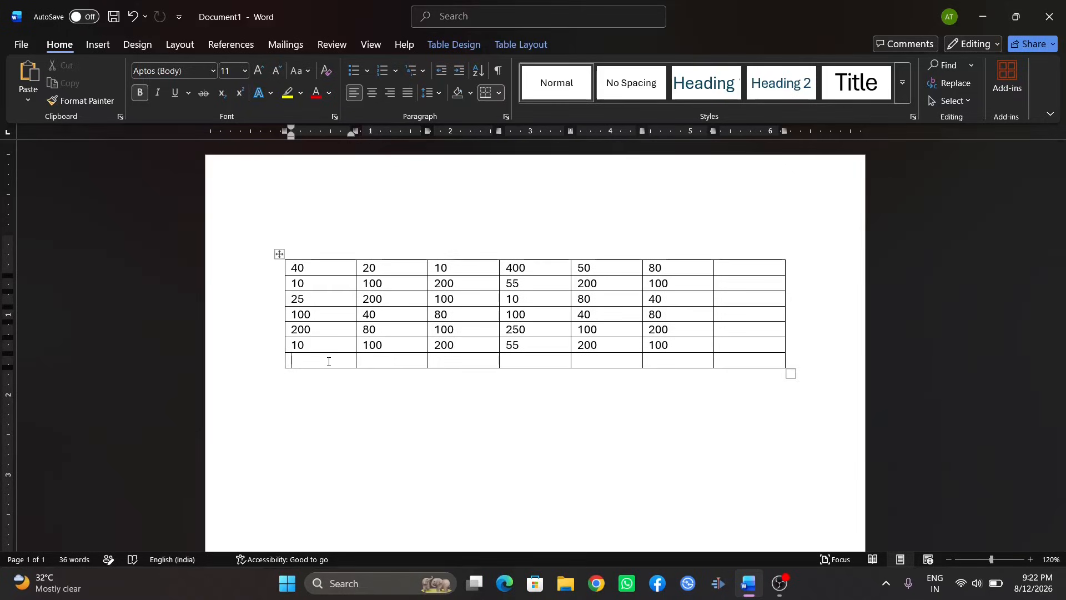
left_click(511, 47)
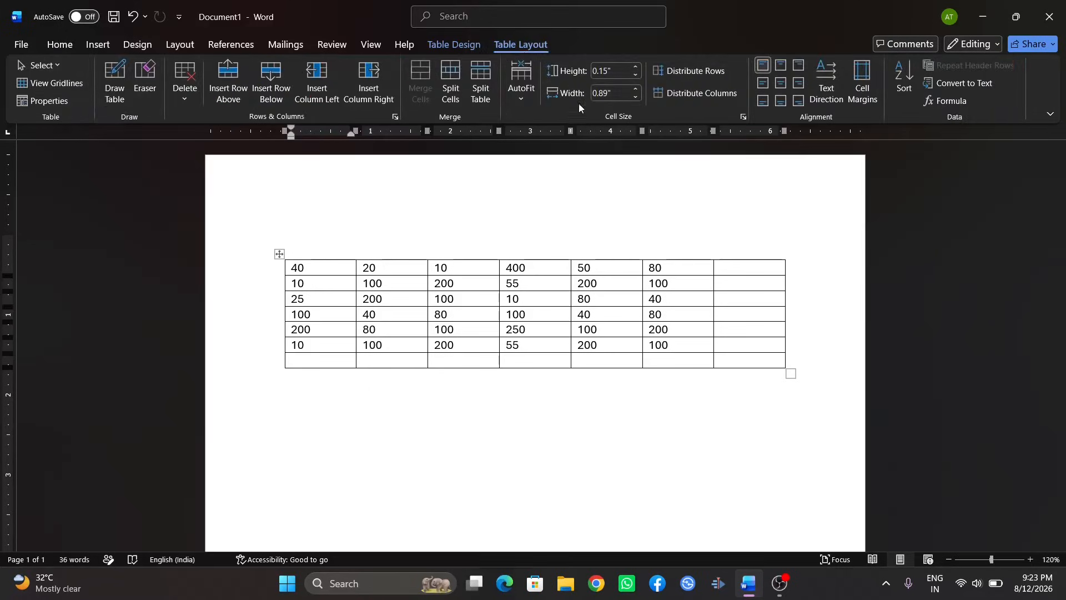
left_click(949, 102)
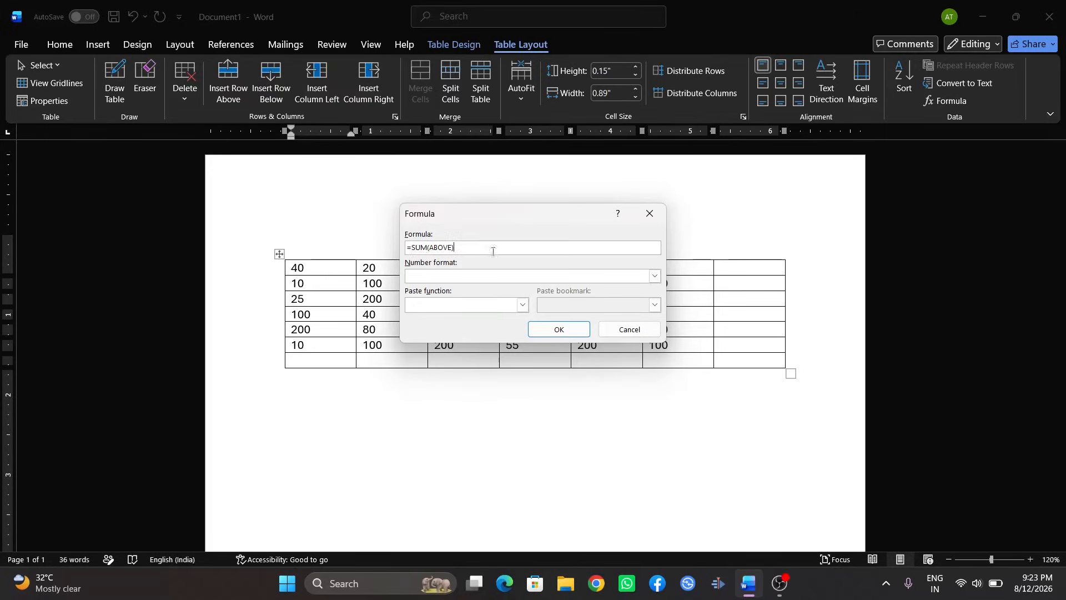
left_click(622, 330)
left_click(302, 269)
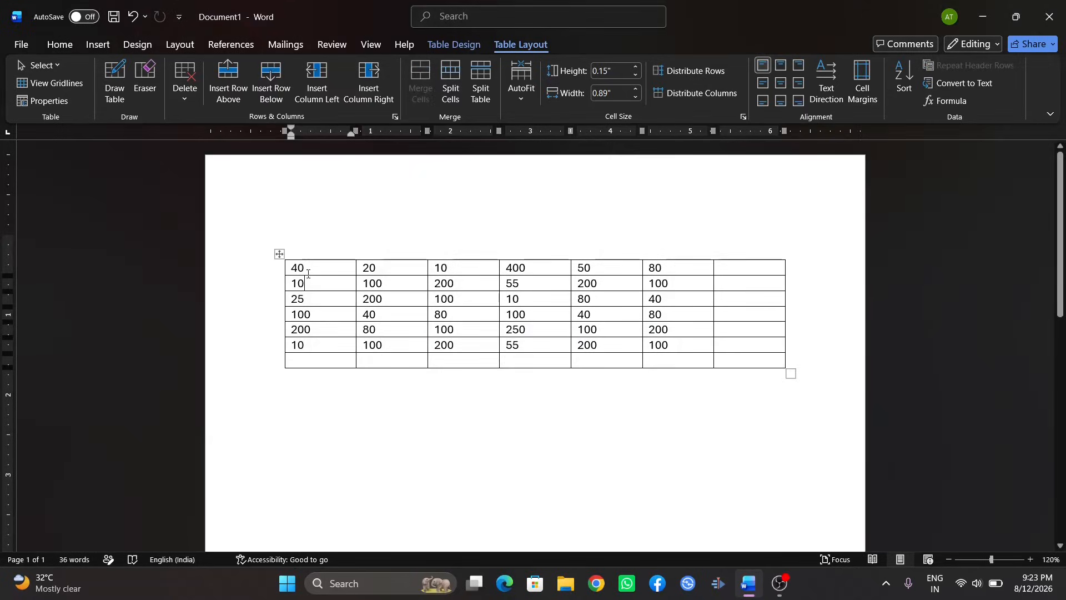
left_click_drag(302, 270, 321, 348)
left_click(325, 359)
left_click(750, 266)
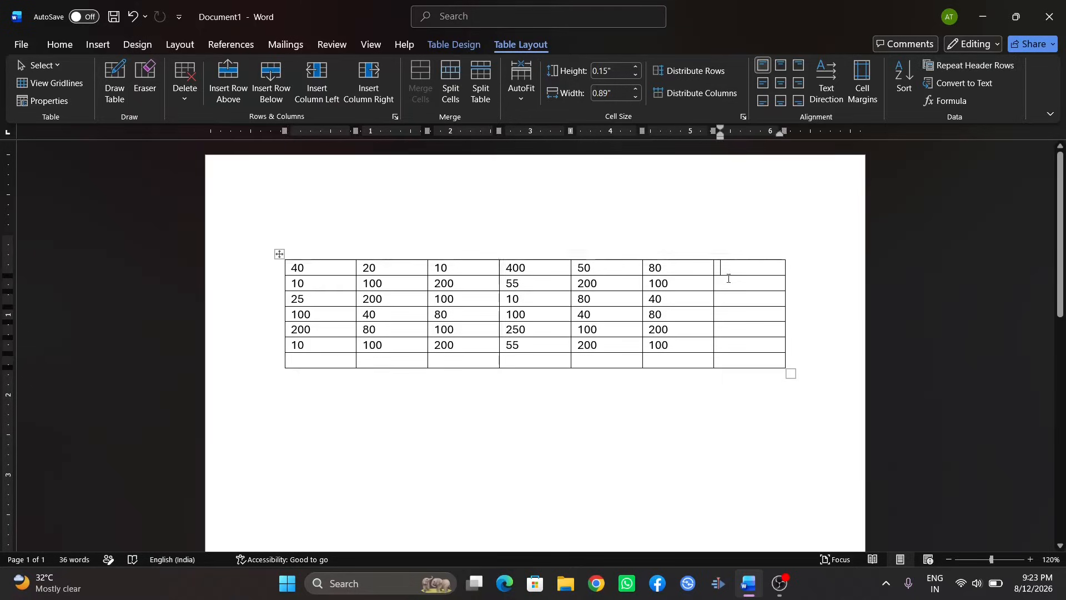
Insert the formula =SUM(ABOVE) in the empty bottom cell of the table's first column
left_click(310, 364)
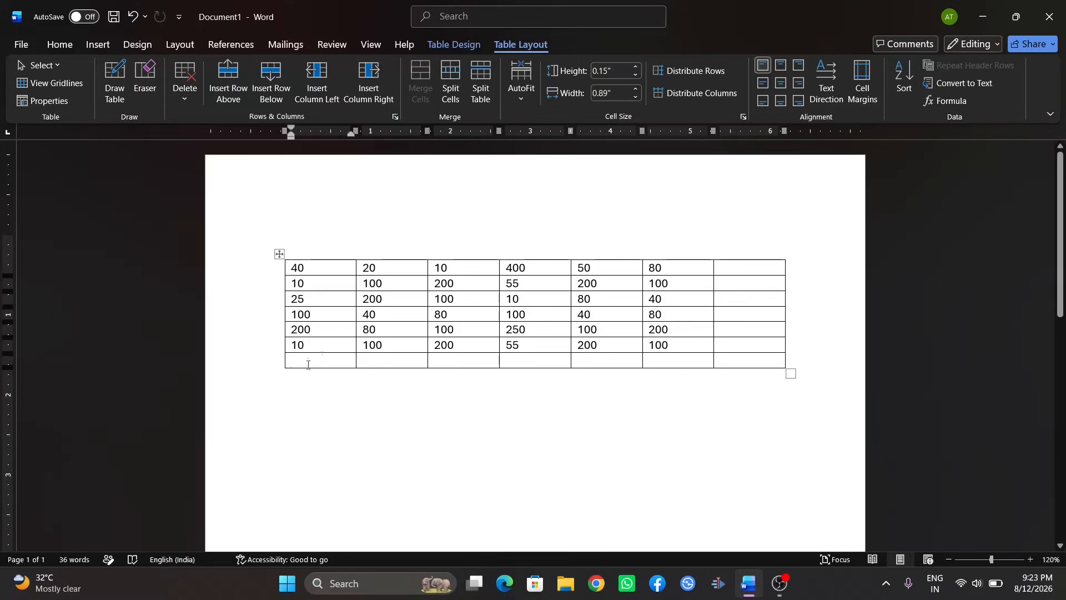
left_click(943, 106)
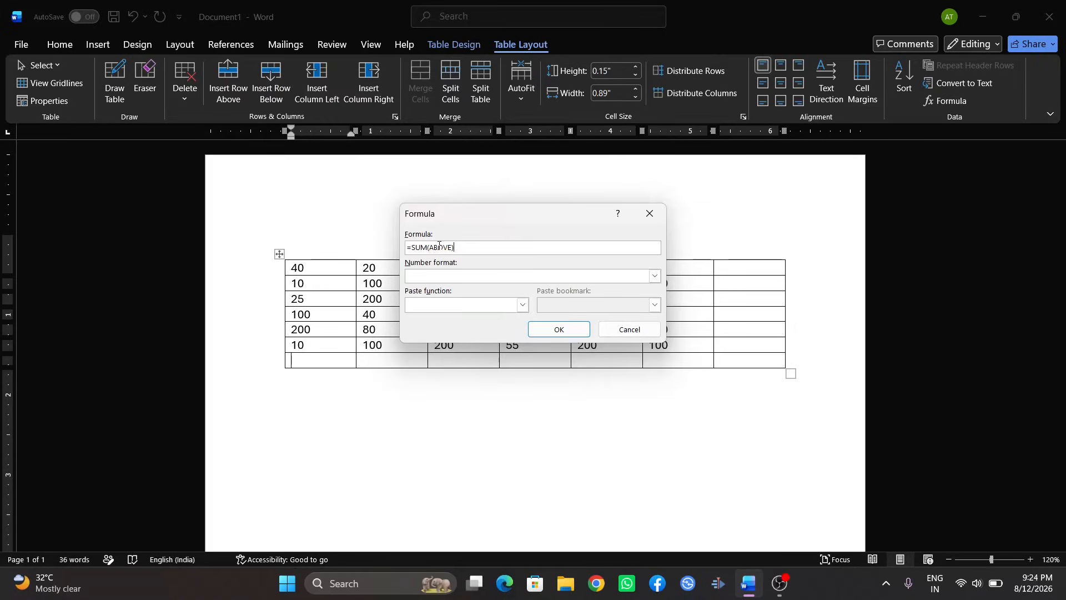
left_click(557, 329)
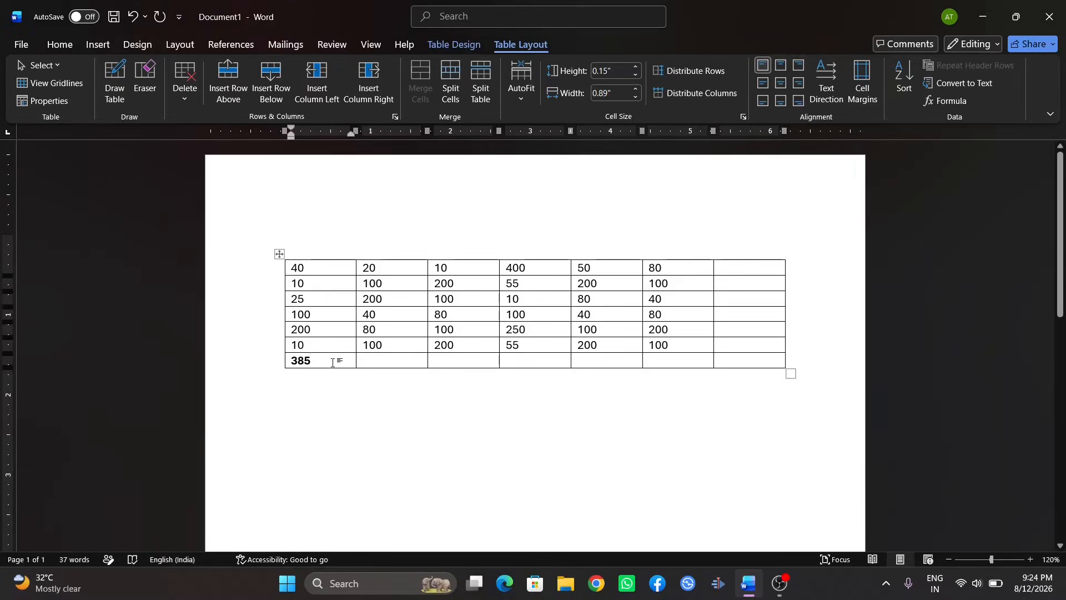
Insert the formula =SUM(LEFT) in the empty last cell of the table's first row
left_click(744, 271)
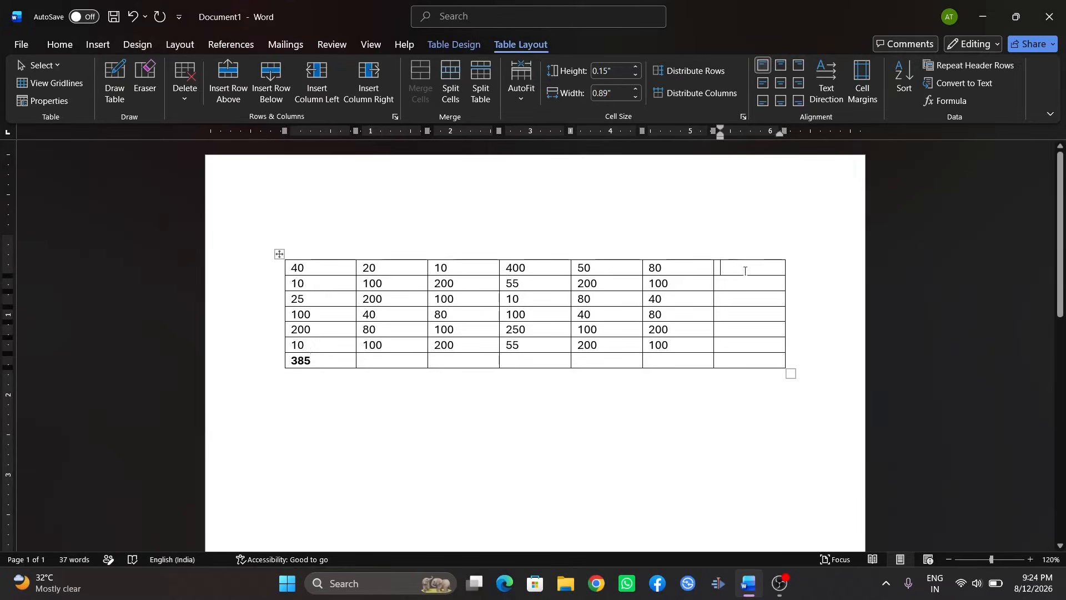
left_click(945, 100)
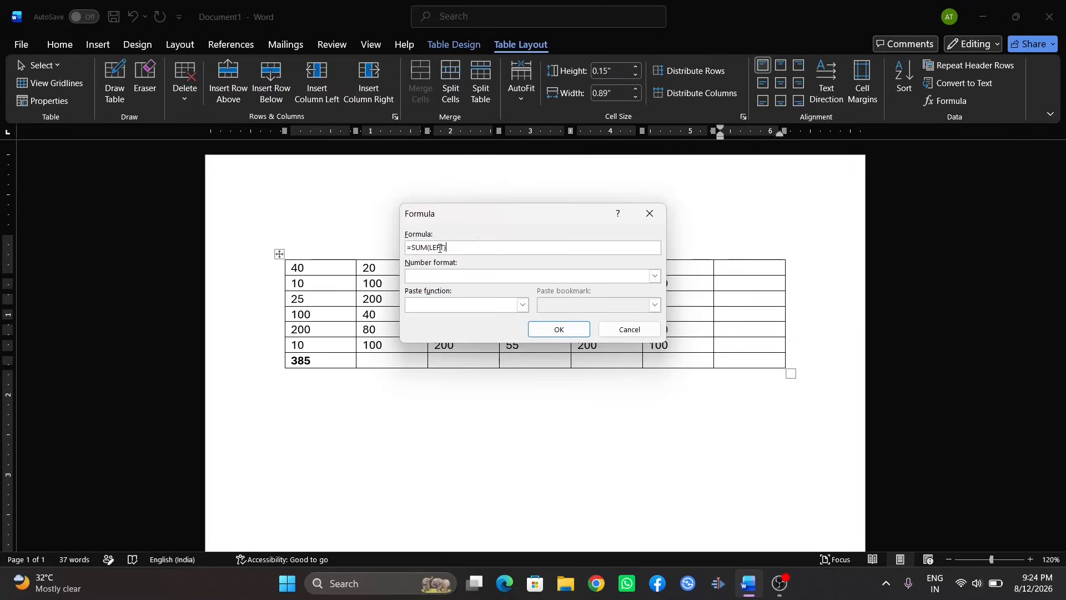
left_click(552, 333)
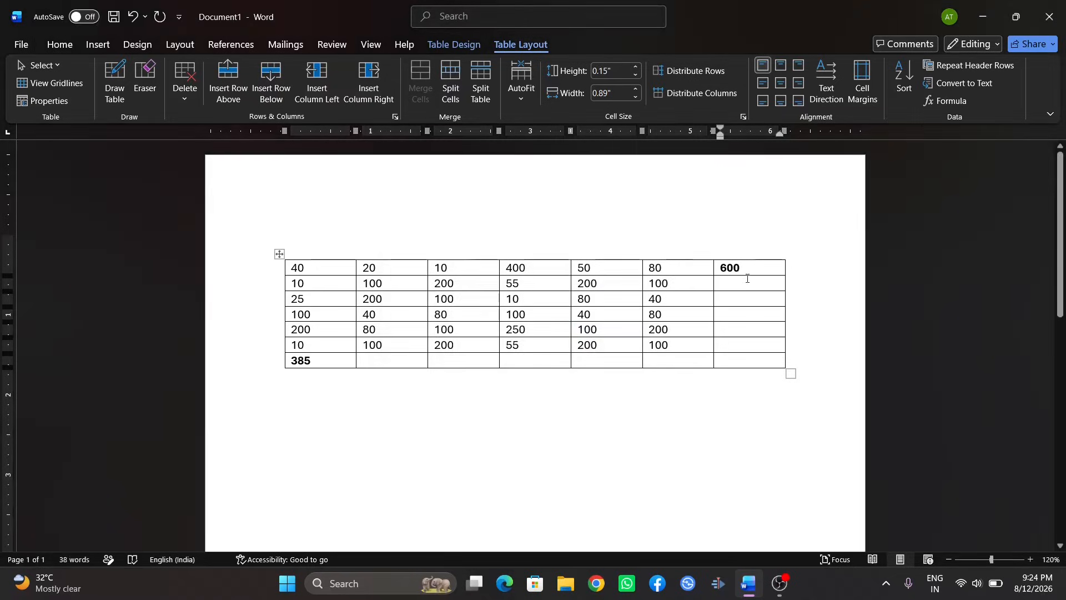
Insert the formula =Average(ABOVE) in the bottom cell of the table's second column
left_click(405, 360)
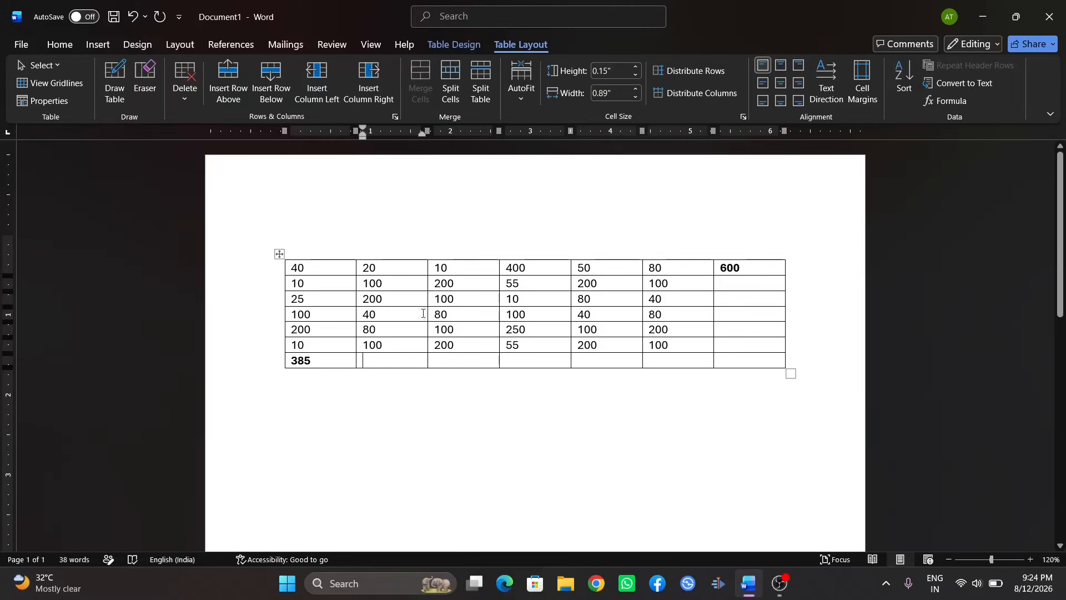
left_click(941, 102)
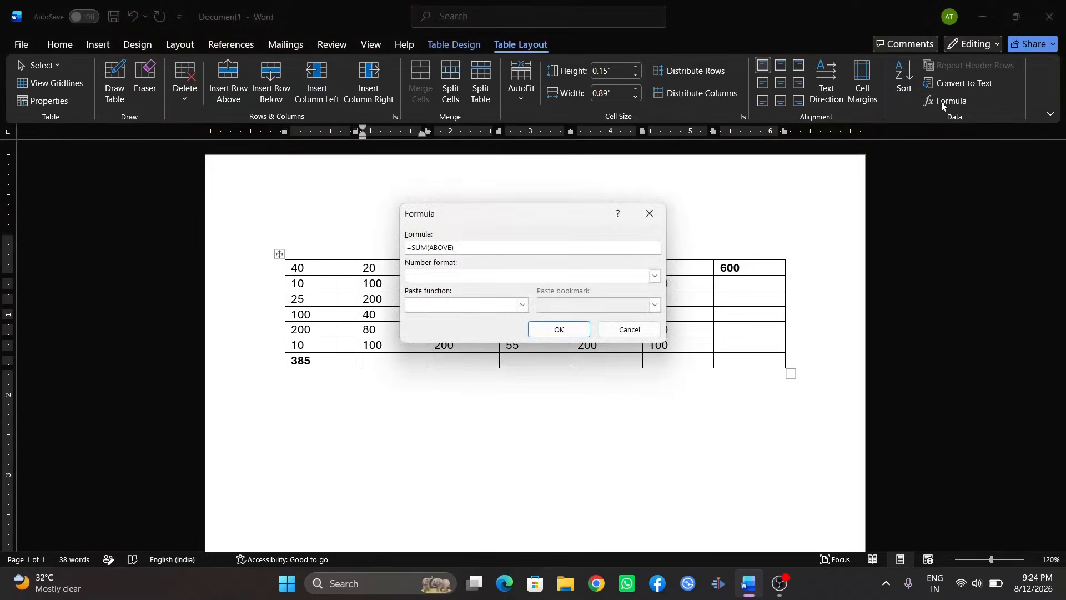
left_click(428, 246)
key("BackSpace")
key("BackSpace")
key("BackSpace")
type("Average")
left_click(561, 329)
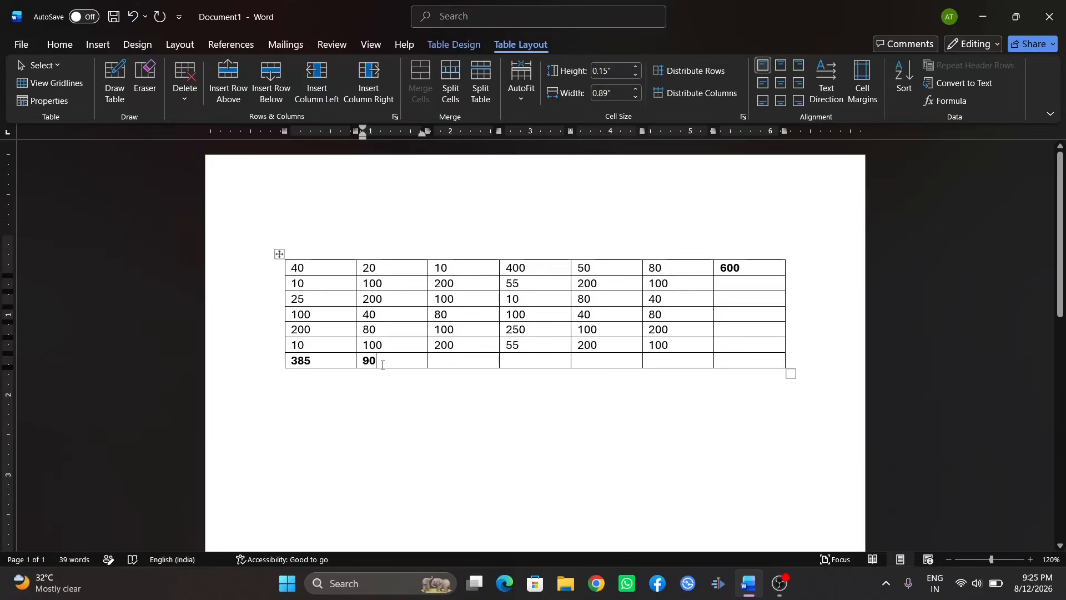
Insert the formula =Average(Left) in the last cell of the table's second row
left_click(743, 284)
left_click(939, 101)
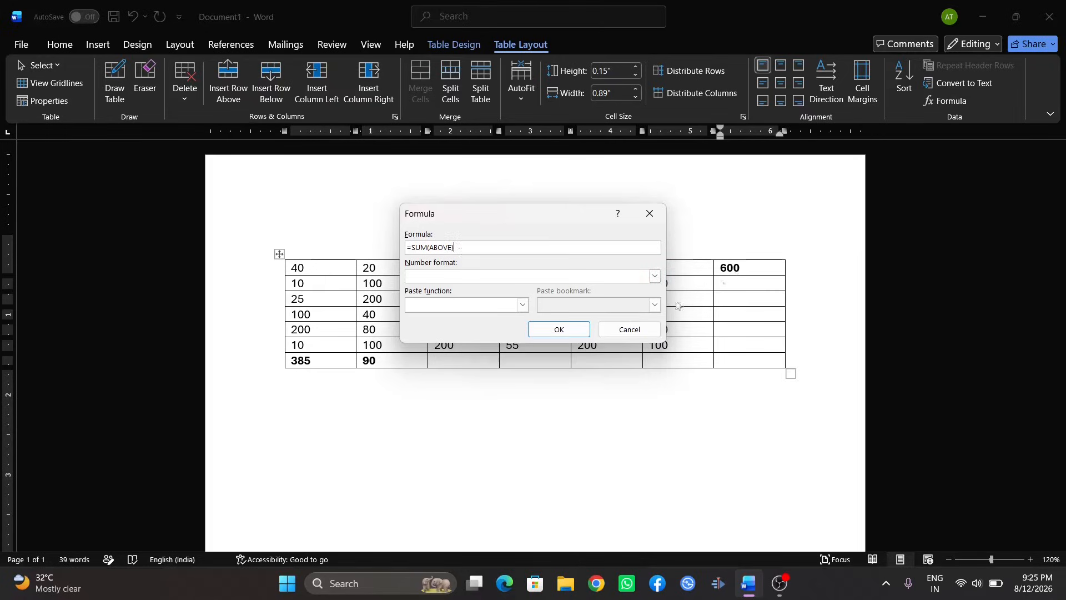
left_click(428, 248)
key("BackSpace")
key("BackSpace")
key("BackSpace")
type("Average")
key("BackSpace")
key("BackSpace")
key("BackSpace")
key("BackSpace")
key("BackSpace")
key("BackSpace")
type("Left")
key("Return")
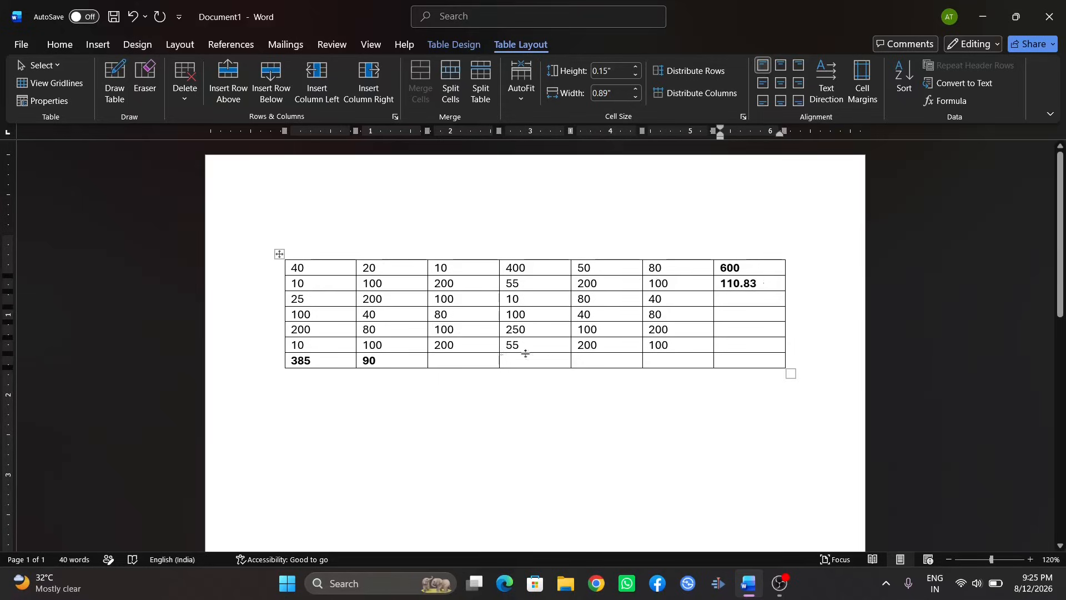
Insert the formula =Product(ABOVE) in the bottom cell of the table's third column
left_click(472, 357)
left_click(954, 102)
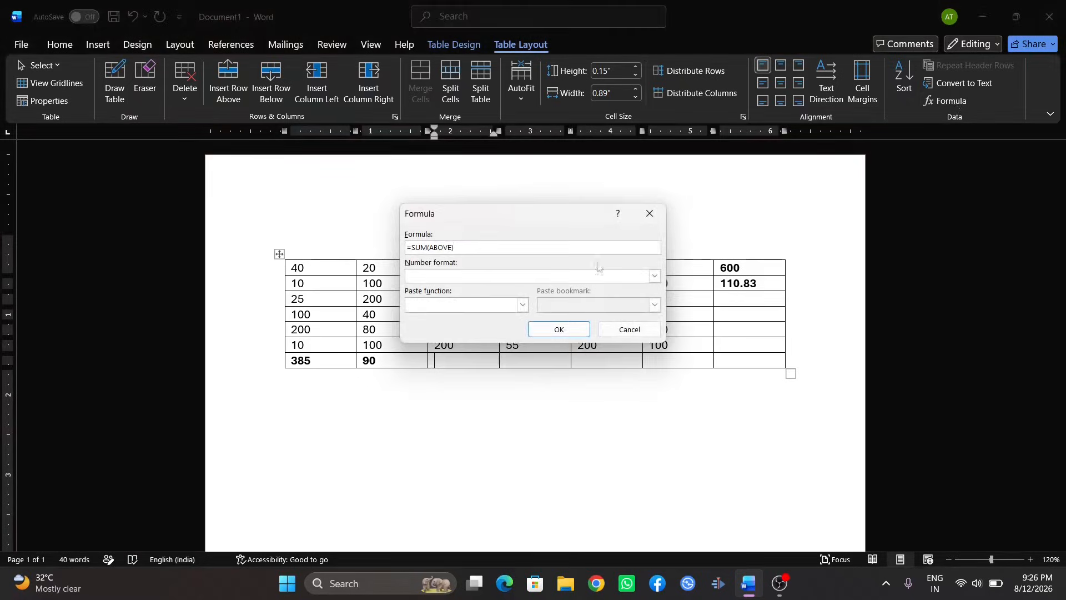
left_click(427, 248)
key("BackSpace")
key("BackSpace")
key("BackSpace")
type("Product")
left_click(558, 330)
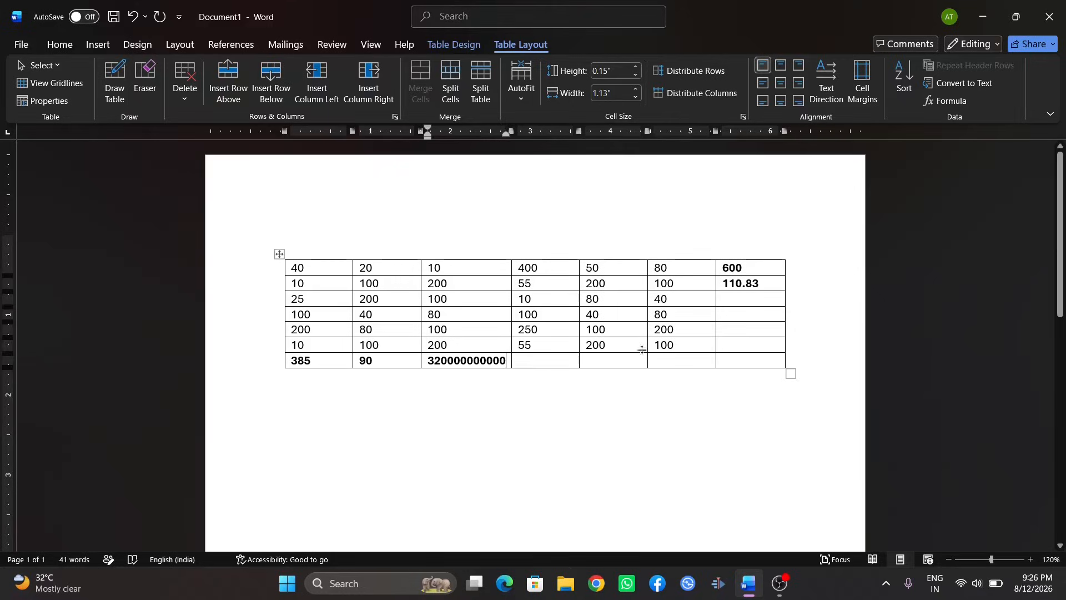
Insert the formula =Product(Left) in the last cell of the table's third row
left_click(746, 299)
left_click(942, 102)
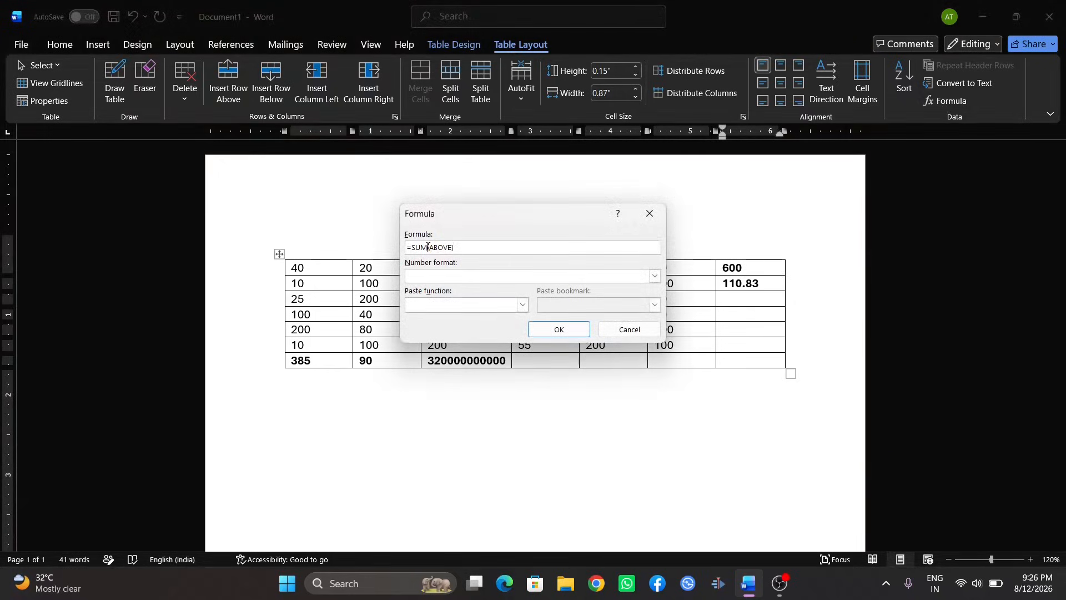
key("BackSpace")
key("BackSpace")
key("BackSpace")
type("Product")
left_click(461, 247)
key("BackSpace")
key("BackSpace")
key("BackSpace")
key("BackSpace")
key("BackSpace")
type("Left")
key("Return")
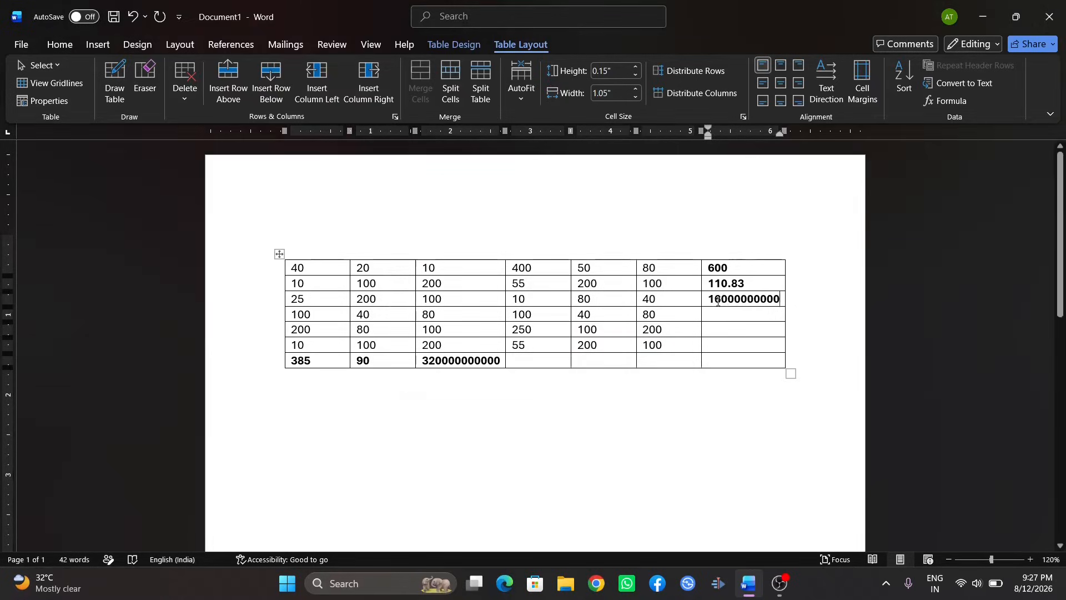
Insert the formula =Count(ABOVE) in the bottom cell of the table's fourth column
left_click(555, 361)
left_click(945, 101)
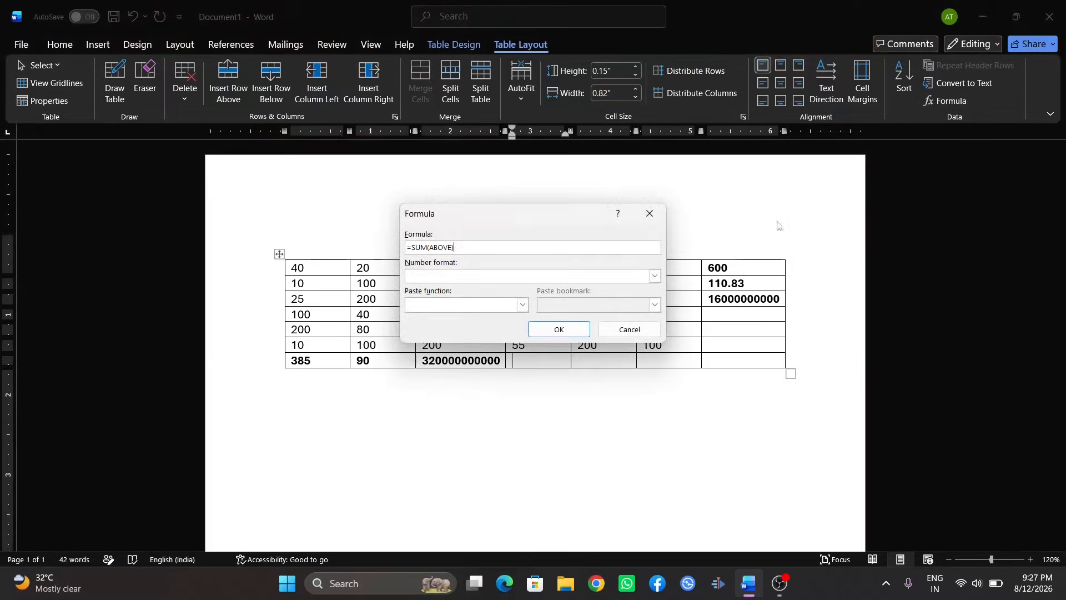
left_click(429, 248)
key("BackSpace")
key("BackSpace")
key("BackSpace")
type("Count")
left_click(556, 332)
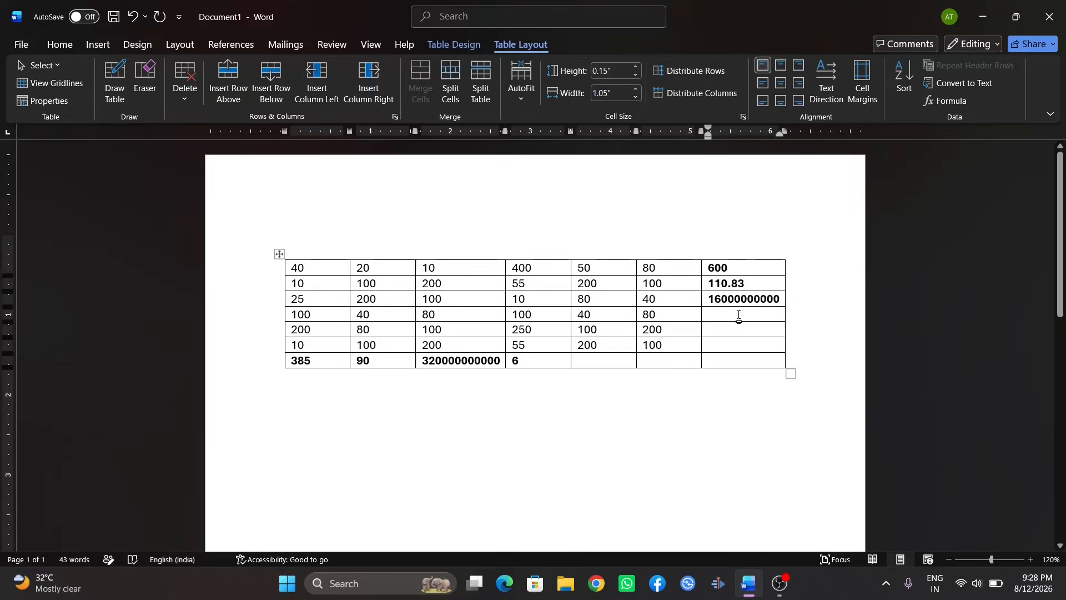
Insert the formula =Count(Left) in the last cell of the table's fourth row
left_click(943, 101)
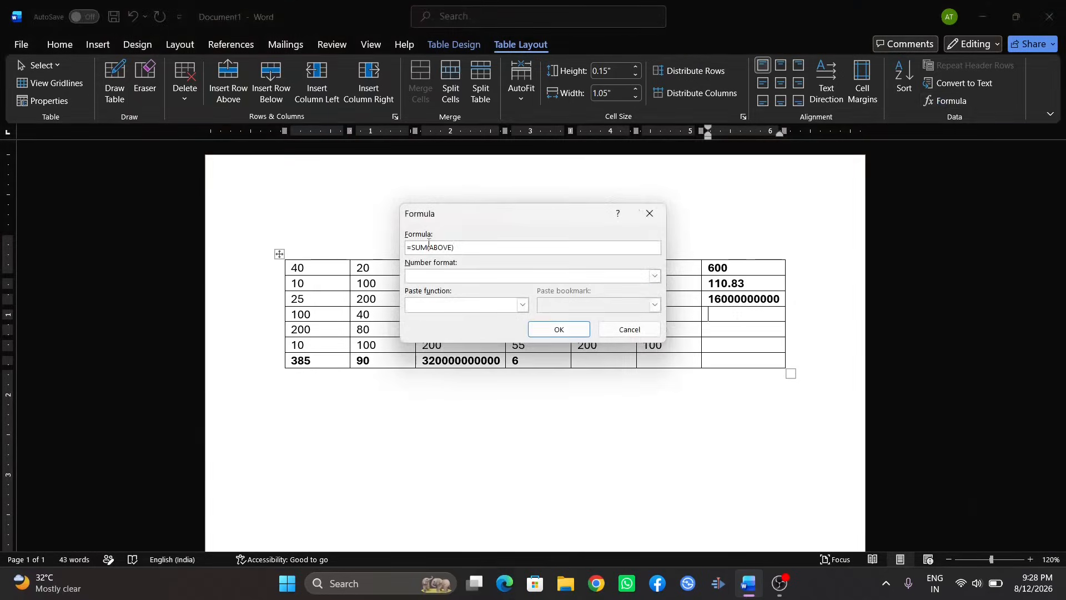
left_click(429, 247)
key("BackSpace")
key("BackSpace")
key("BackSpace")
type("Count(Left")
left_click(557, 329)
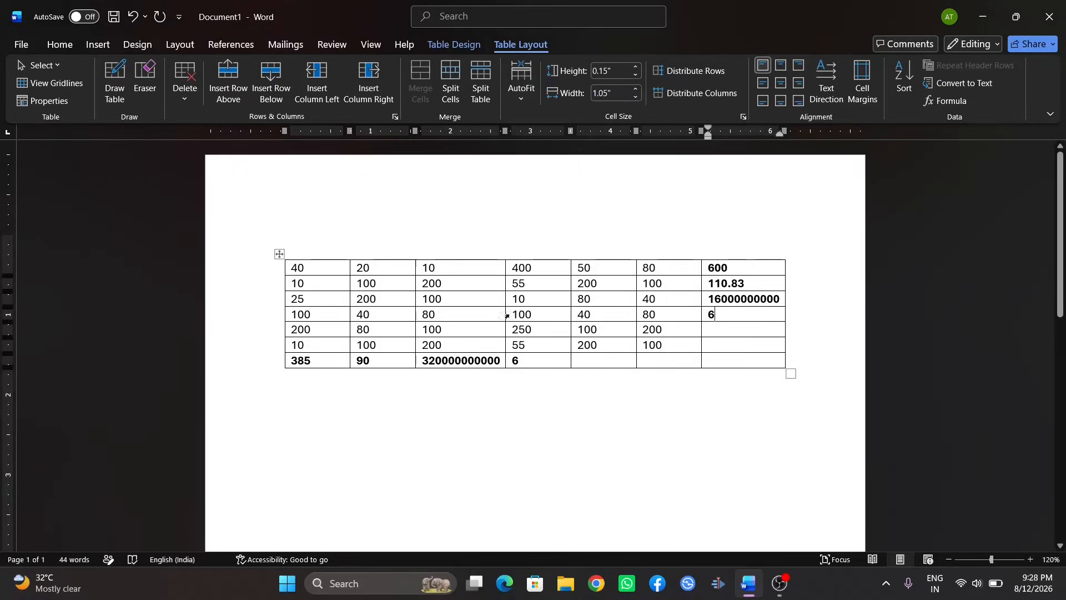
Insert the formula =Max(ABOVE) in the bottom cell of the table's fifth column
left_click(605, 360)
left_click(588, 357)
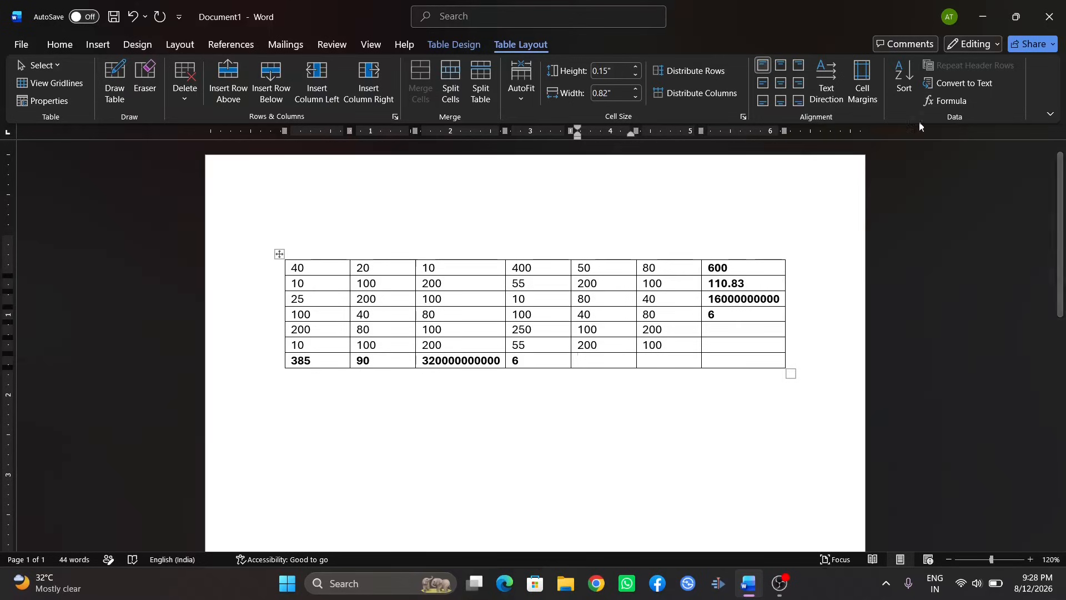
left_click(943, 102)
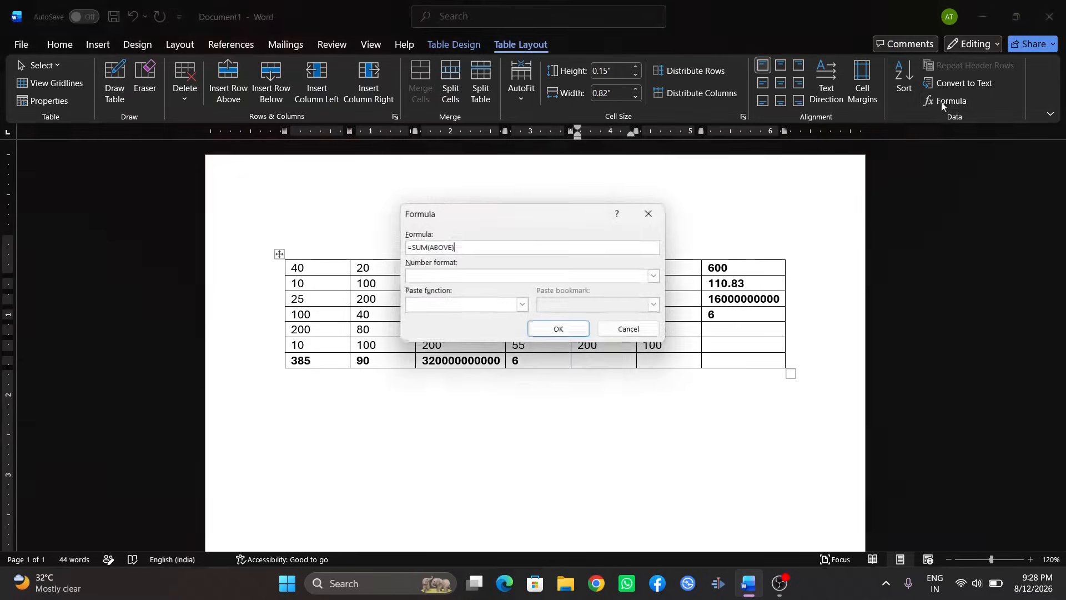
left_click(429, 247)
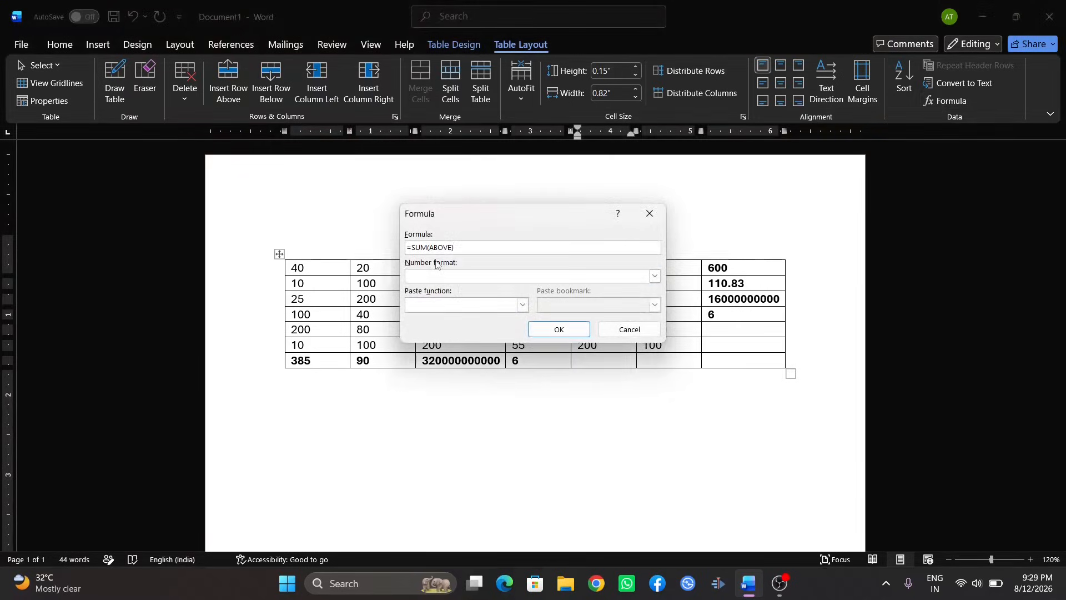
key("BackSpace")
key("BackSpace")
key("BackSpace")
type("Max")
left_click(564, 332)
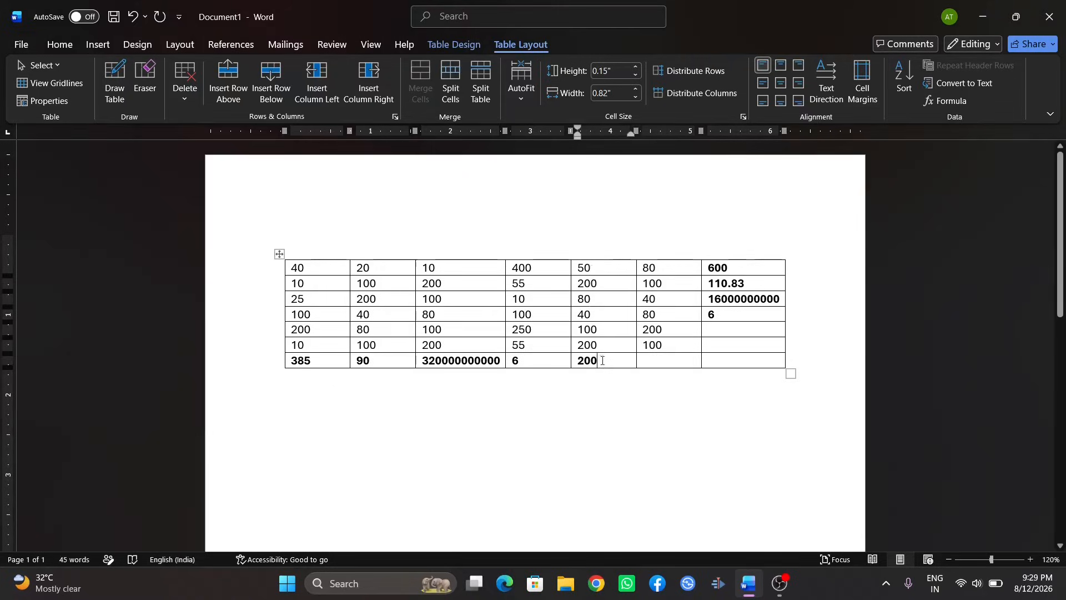
Insert the formula =Max(Left) in the last cell of the table's fifth row
left_click(732, 329)
left_click(930, 101)
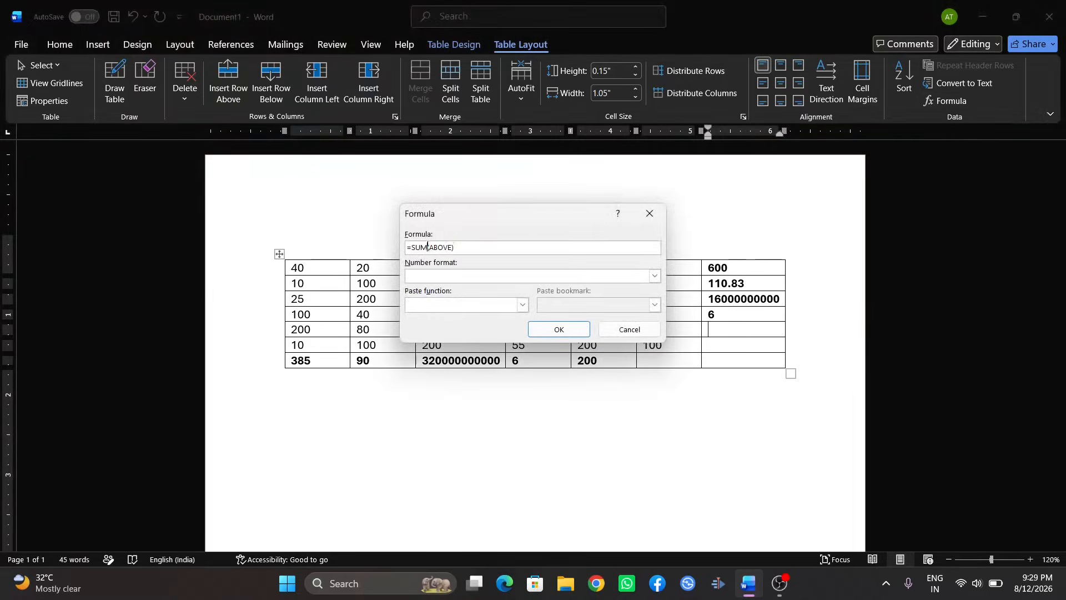
key("BackSpace")
key("BackSpace")
key("BackSpace")
type("Max")
key("BackSpace")
key("BackSpace")
key("BackSpace")
key("BackSpace")
key("BackSpace")
key("BackSpace")
type("Left)")
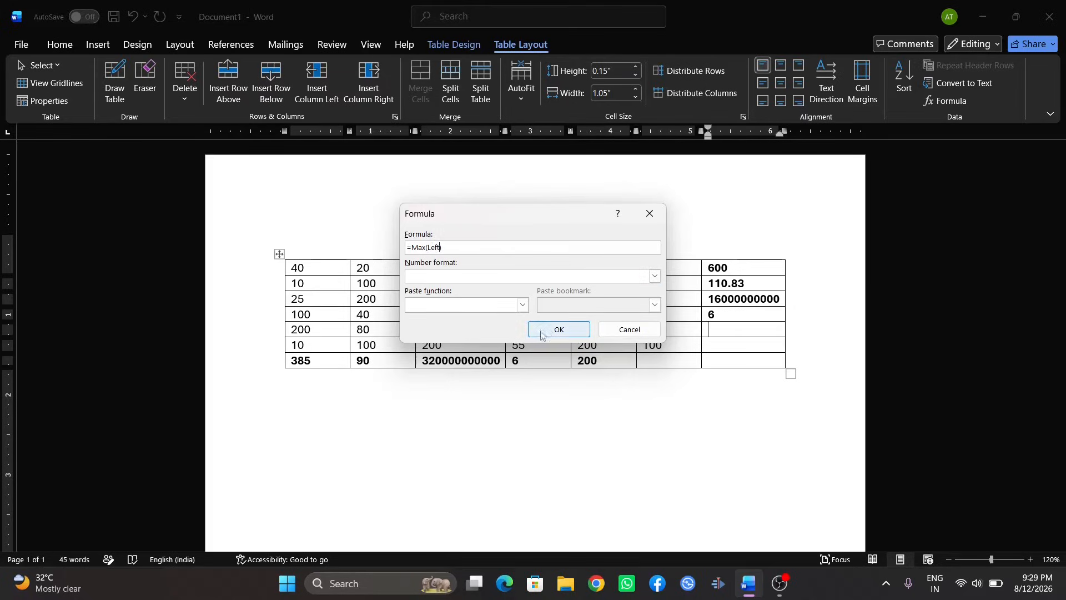
left_click(558, 330)
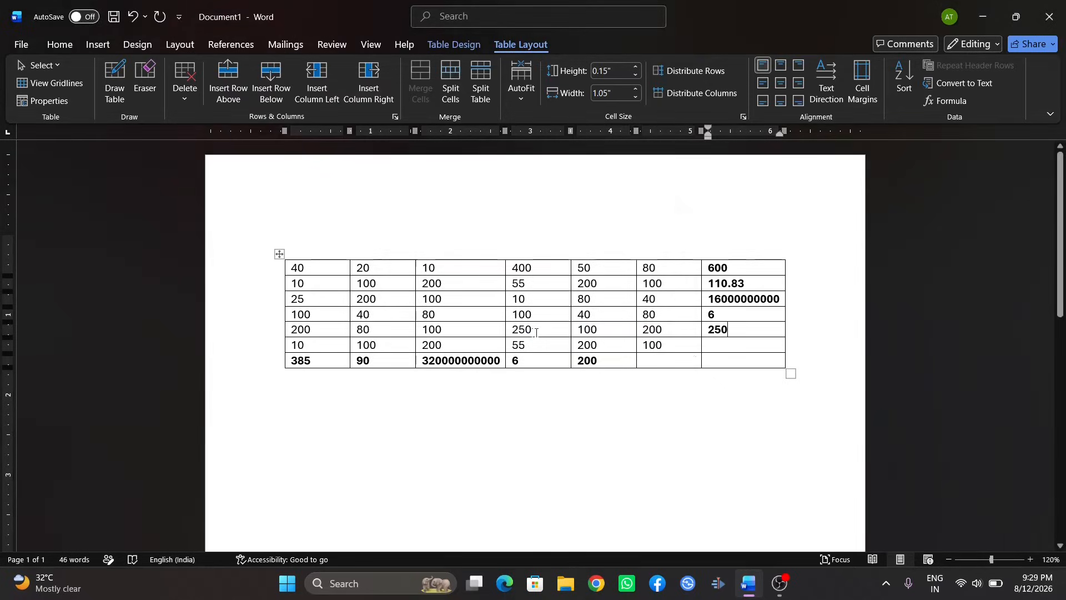
Insert the formula =Min(ABOVE) in the bottom cell of the table's sixth column
left_click(678, 358)
left_click(946, 101)
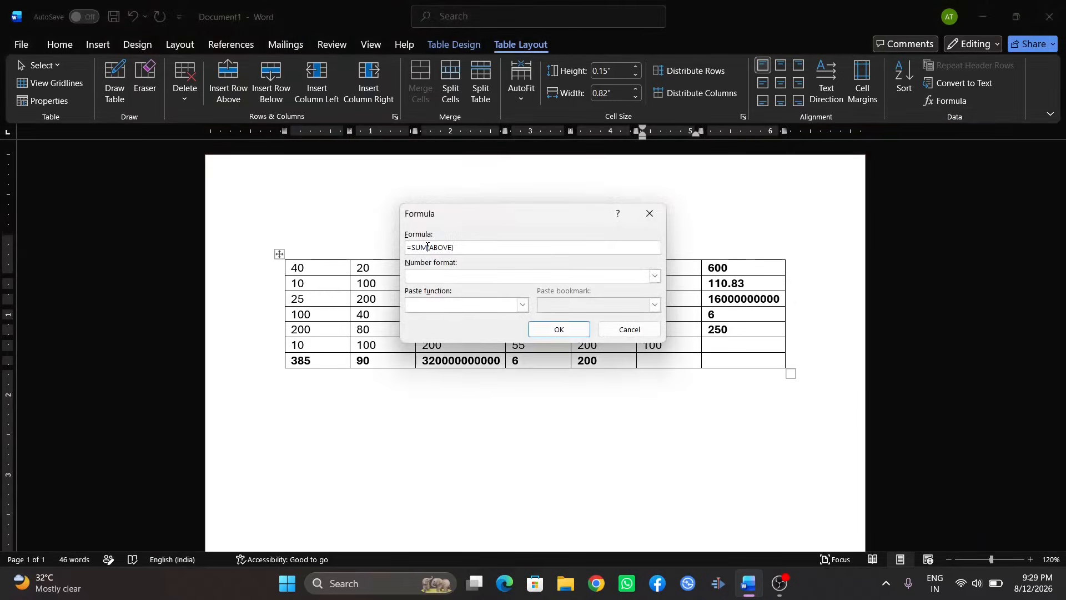
key("BackSpace")
key("BackSpace")
key("BackSpace")
type("Min")
left_click(560, 329)
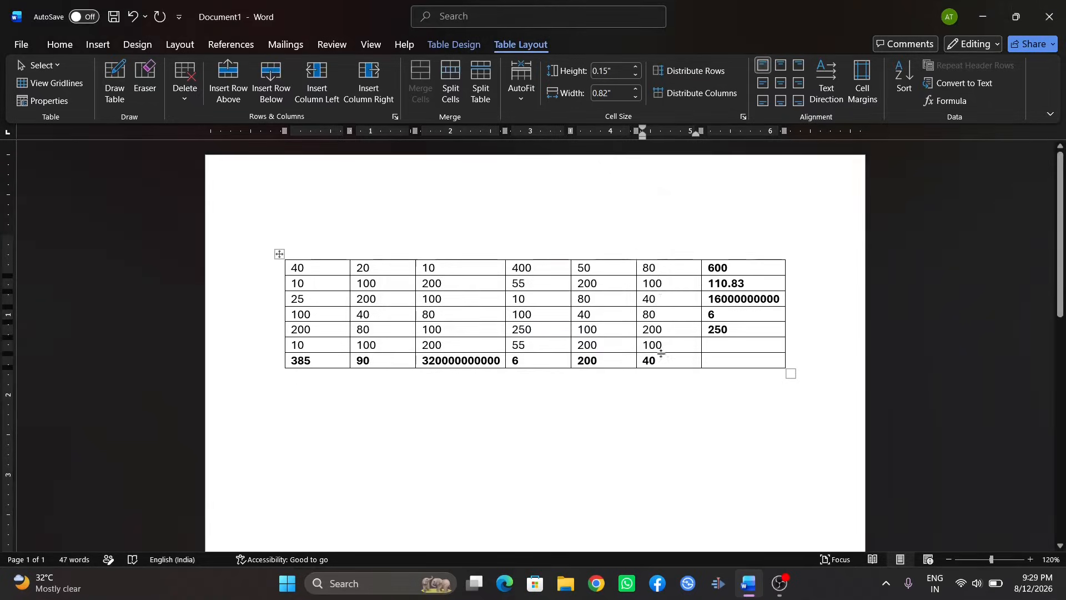
Try the formula =Min(ABOVE) in the last cell of the table's sixth row
left_click(722, 347)
left_click(938, 104)
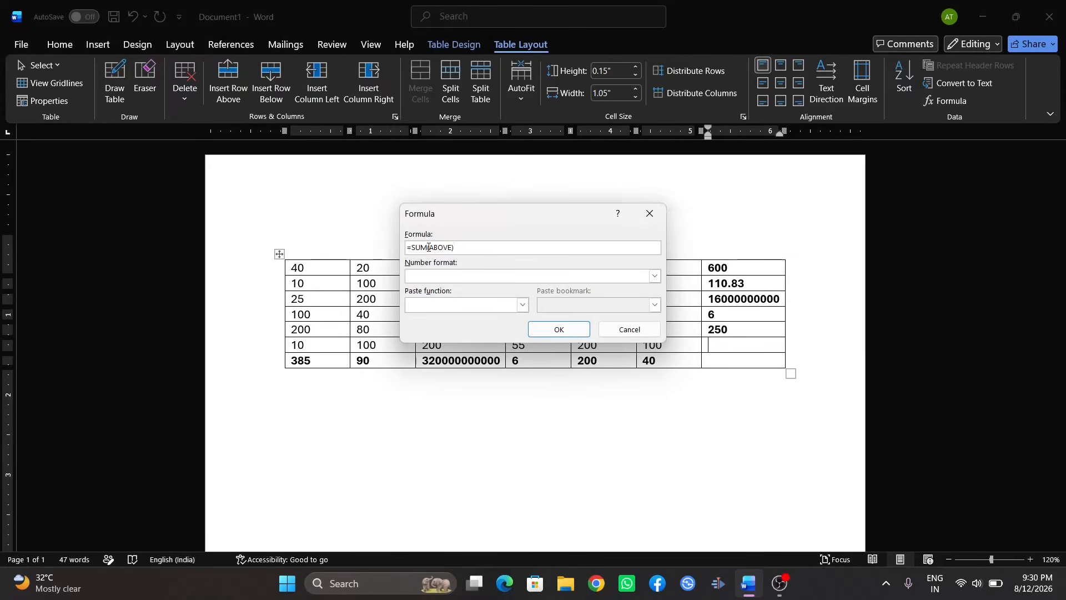
left_click(427, 249)
key("BackSpace")
key("BackSpace")
key("BackSpace")
type("Min")
left_click(561, 329)
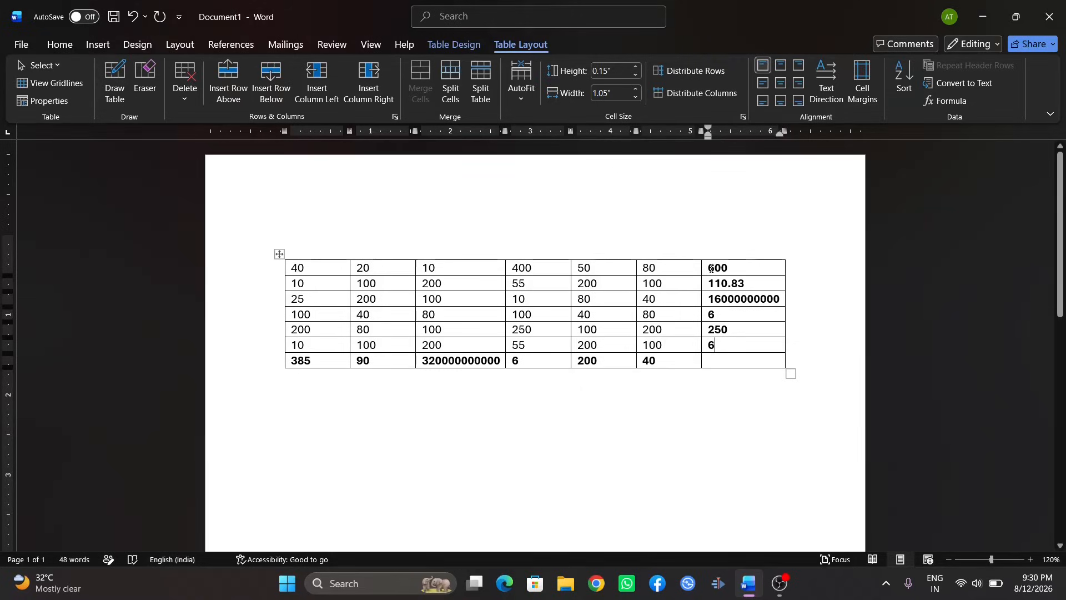
Delete the formula result from the last cell of the table's sixth row
left_click_drag(711, 268, 746, 334)
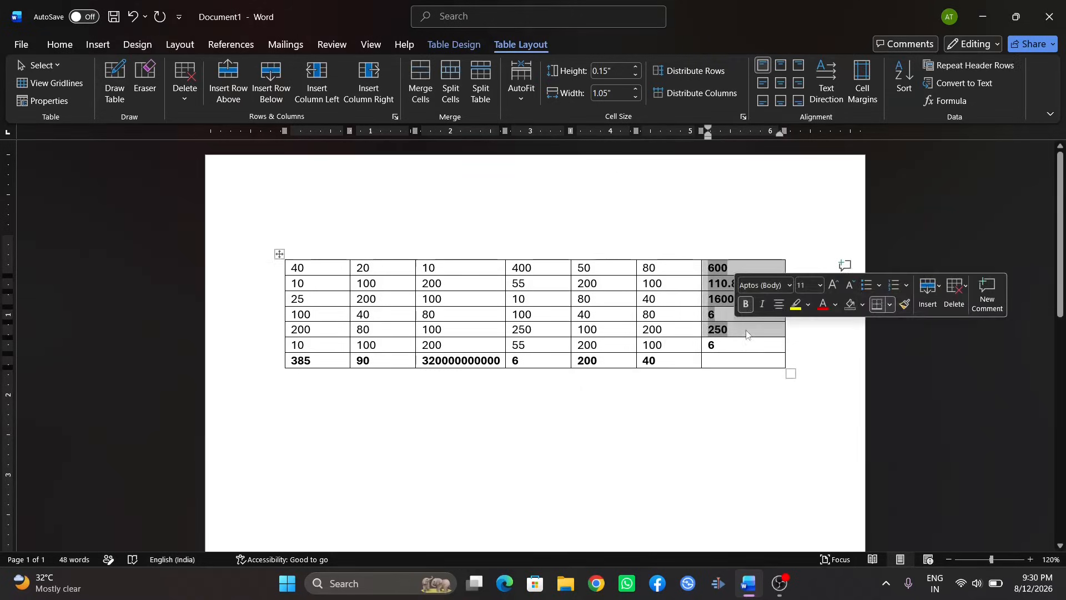
left_click(722, 345)
double_click(723, 344)
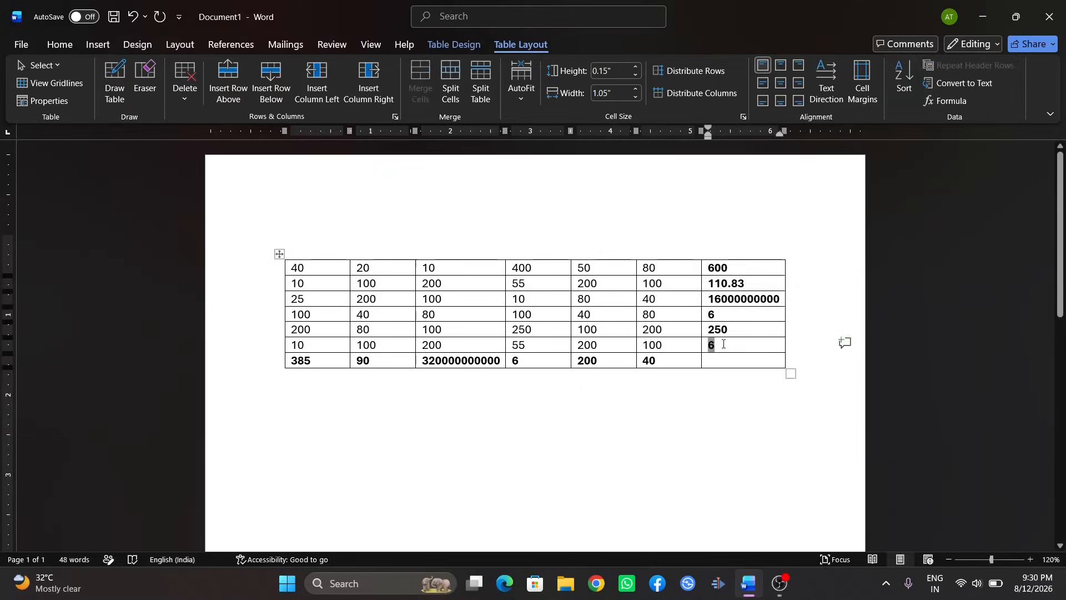
key("BackSpace")
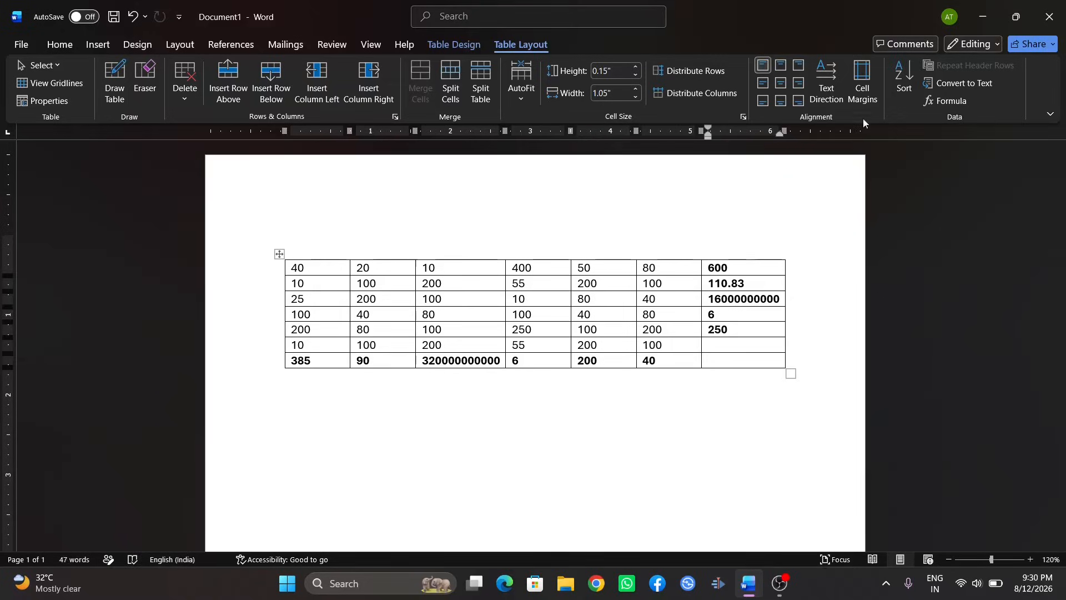
Insert the formula =Min(LEFT) in the last cell of the table's sixth row
left_click(947, 102)
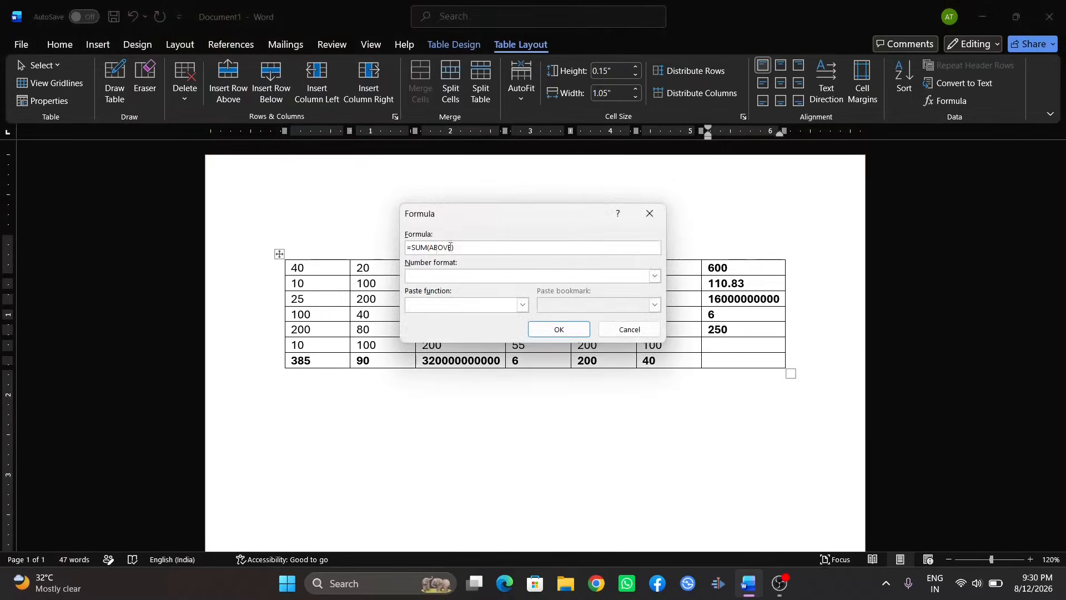
key("BackSpace")
key("BackSpace")
key("BackSpace")
type("Min")
left_click(449, 247)
key("BackSpace")
key("BackSpace")
key("BackSpace")
key("BackSpace")
key("BackSpace")
type("LEFT")
key("Return")
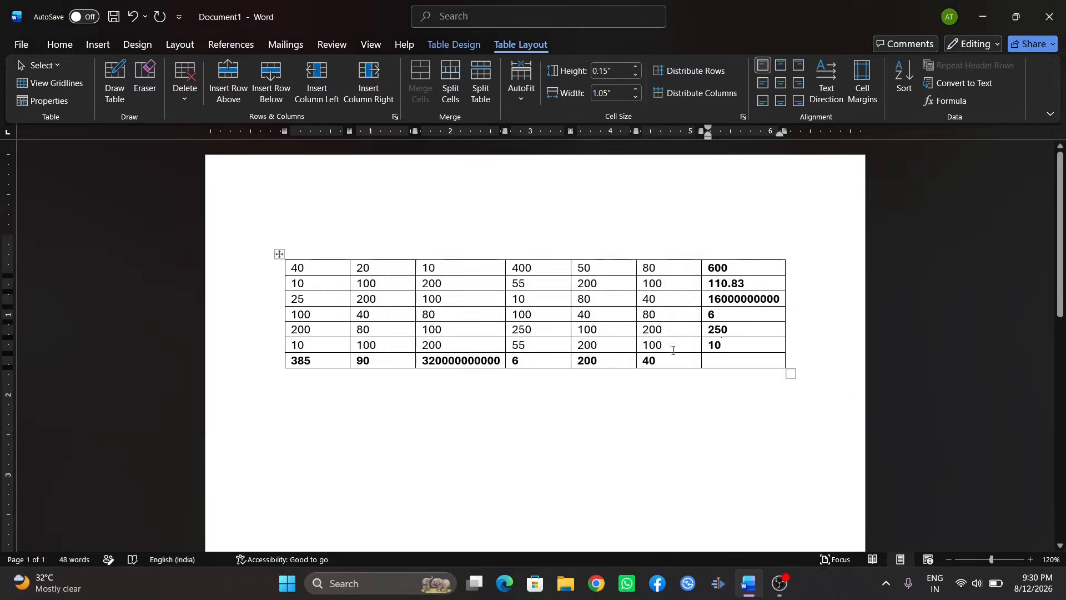
left_click(319, 348)
left_click(734, 343)
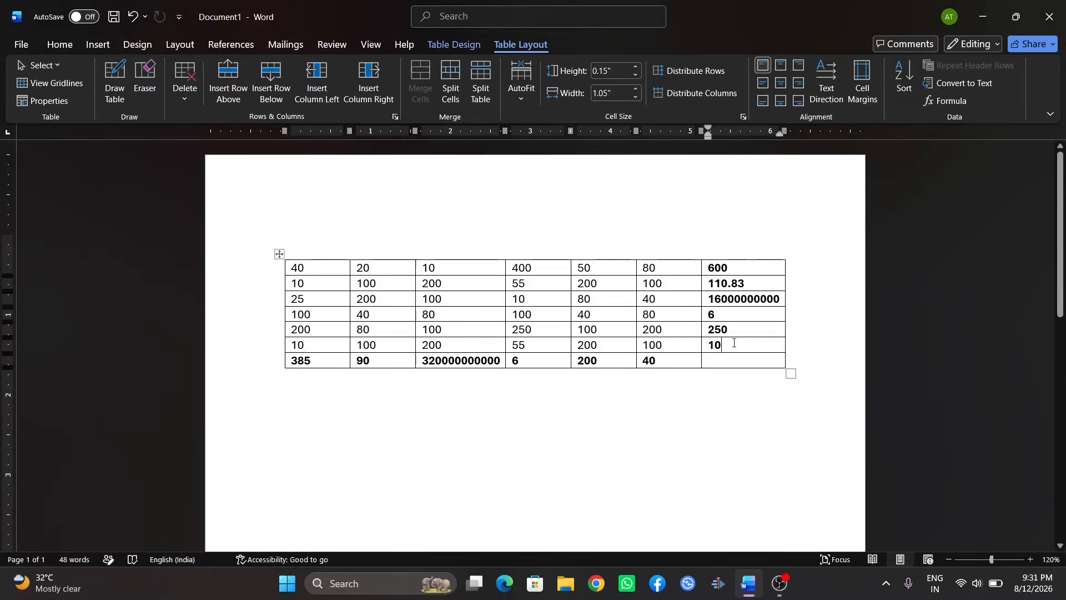